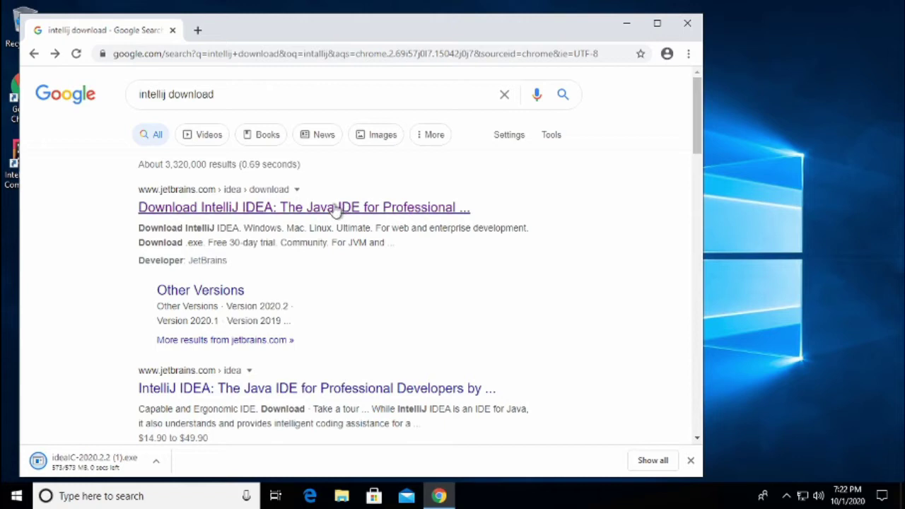
Open the JetBrains IntelliJ IDEA download result in a new tab and download the Windows .exe of the Community edition.
right_click(334, 208)
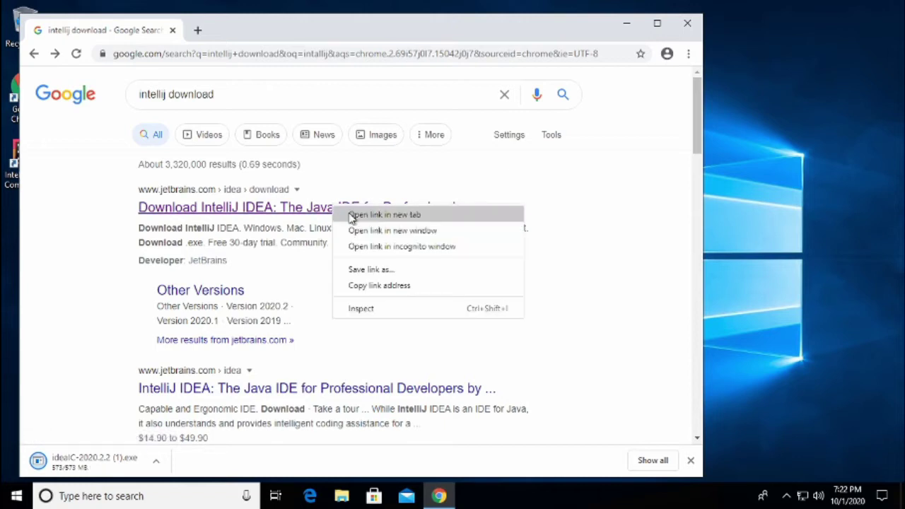
click(352, 215)
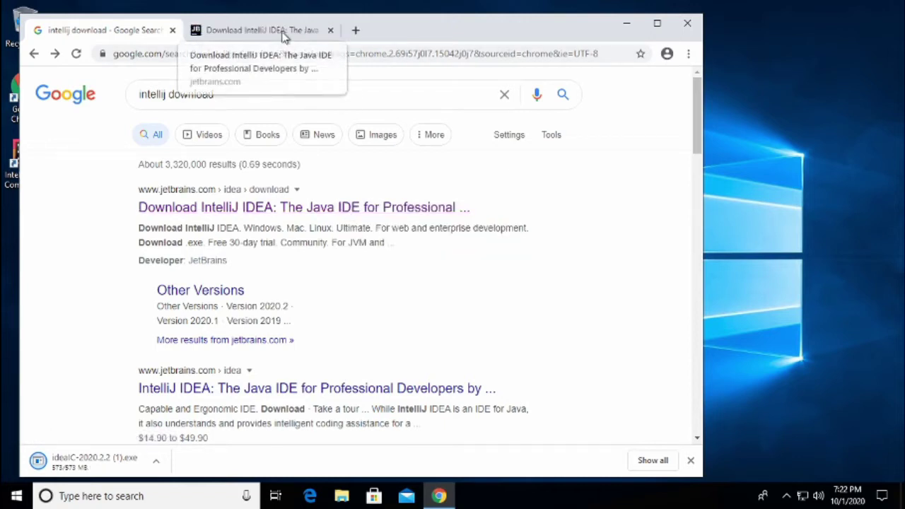
click(282, 32)
mouse_move(275, 99)
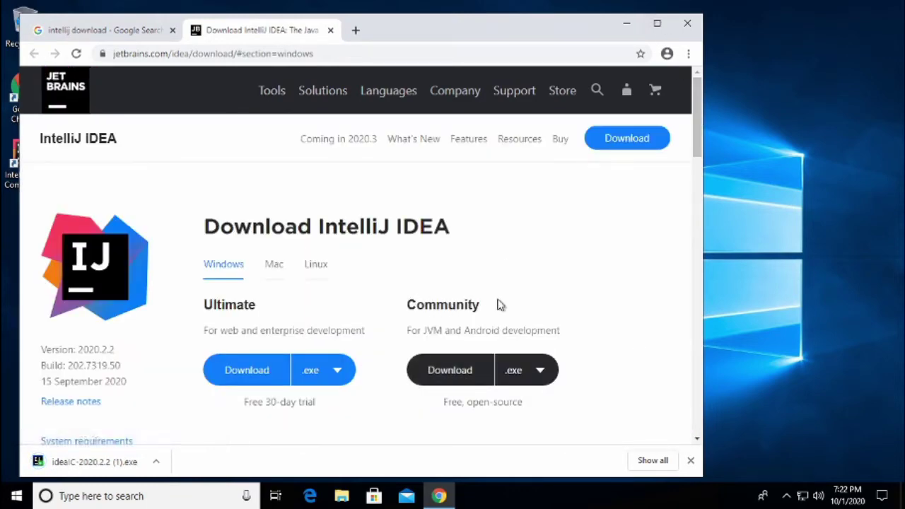
click(450, 378)
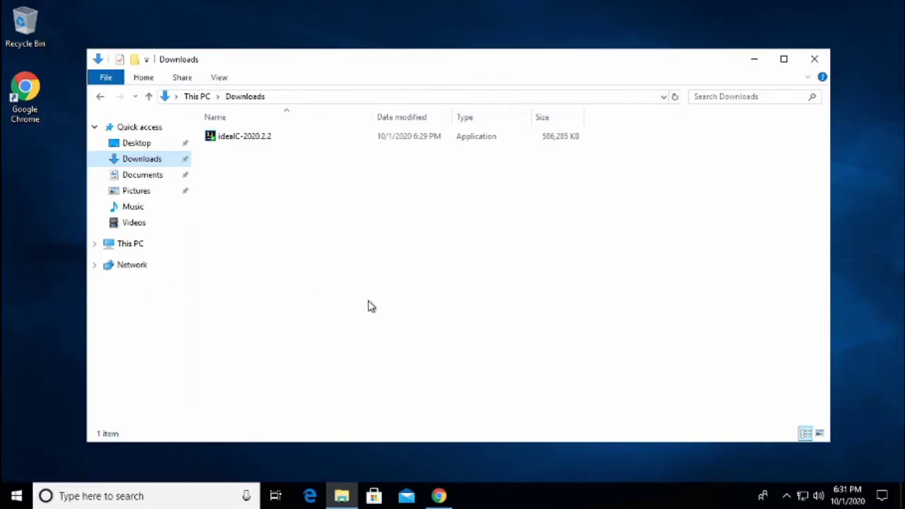
Run the ideaIC-2020.2.2 installer from Downloads, allow it to make changes, and accept the default destination folder.
double_click(244, 142)
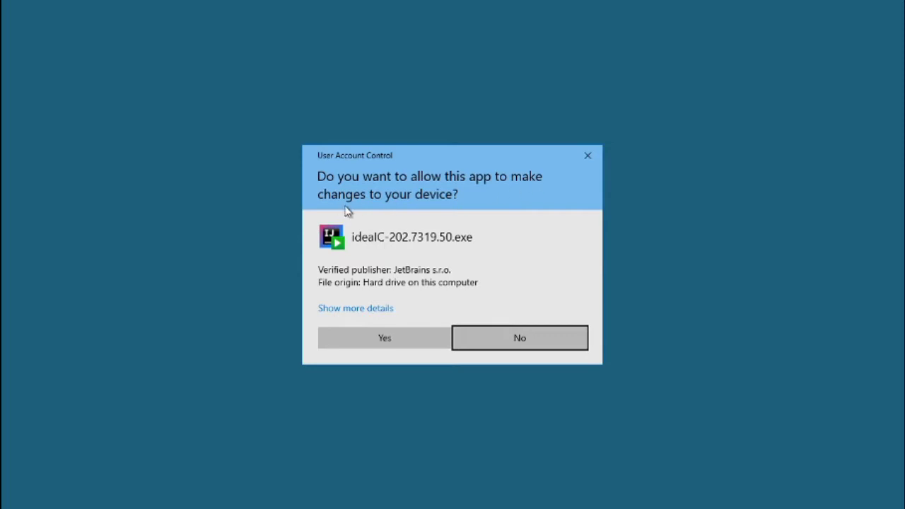
click(396, 338)
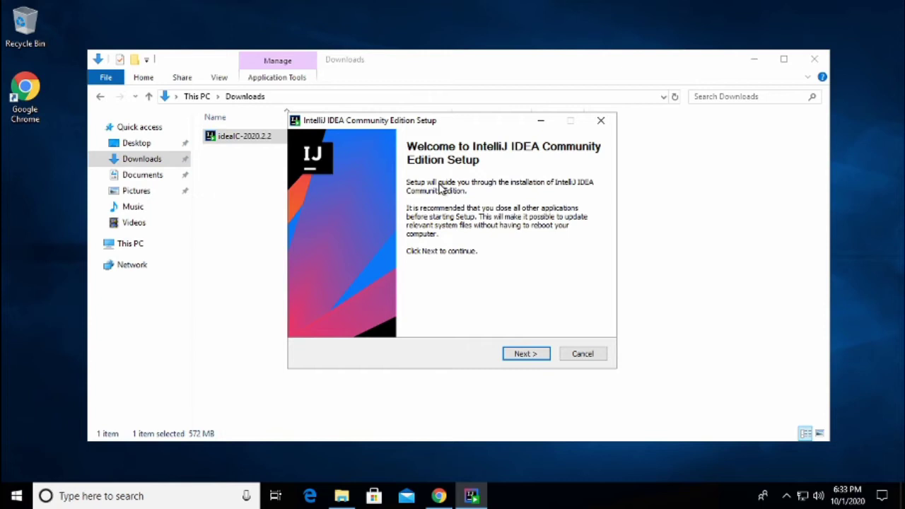
click(529, 359)
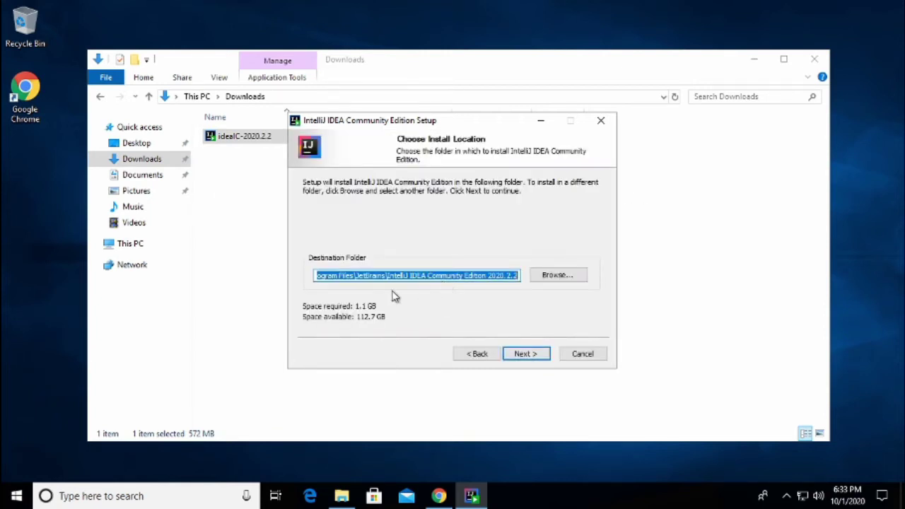
click(532, 354)
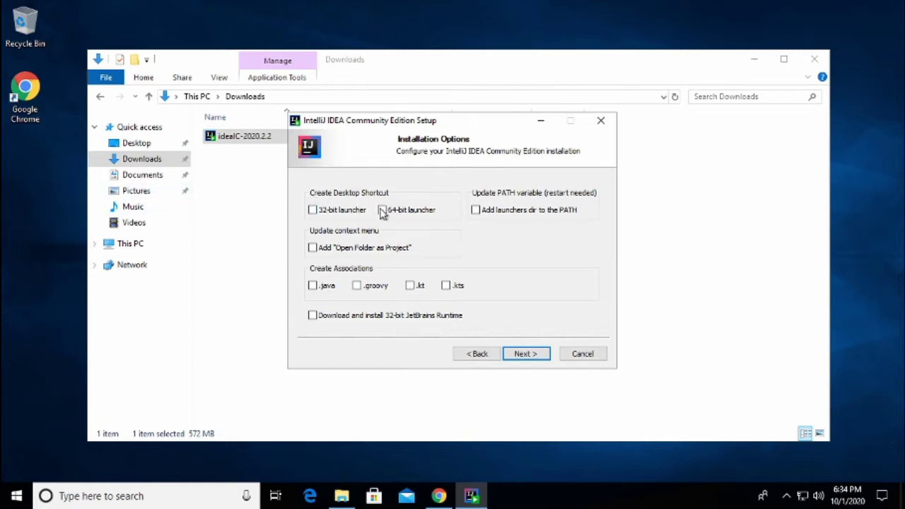
Install with a 64-bit launcher desktop shortcut and the .java association, and finish setup with IntelliJ IDEA Community Edition set to run.
click(381, 210)
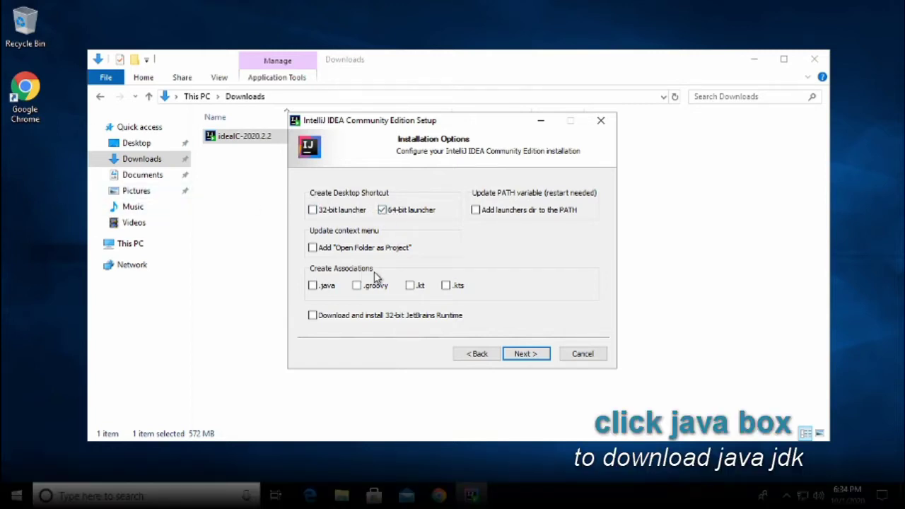
click(314, 286)
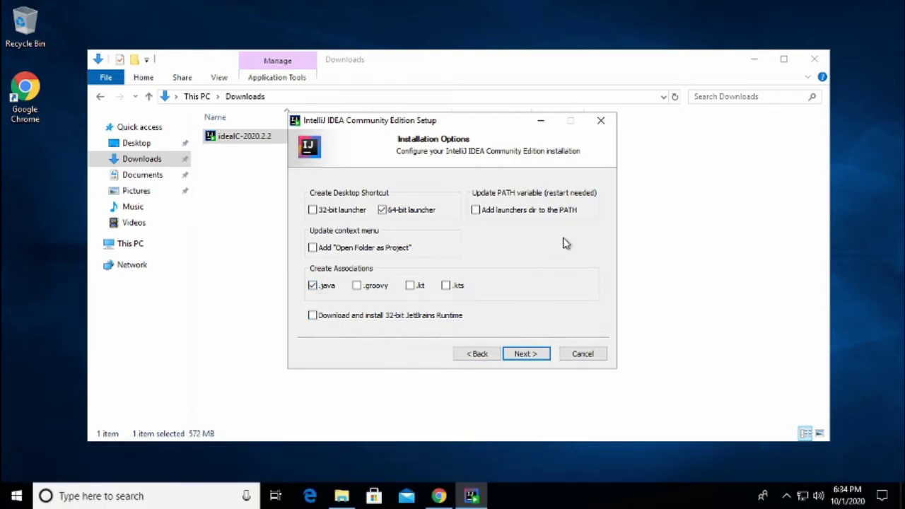
click(526, 356)
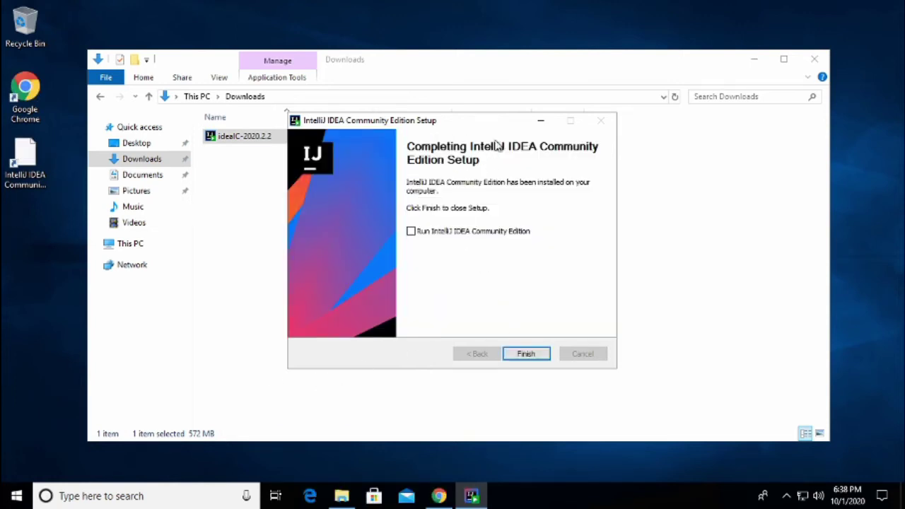
click(411, 232)
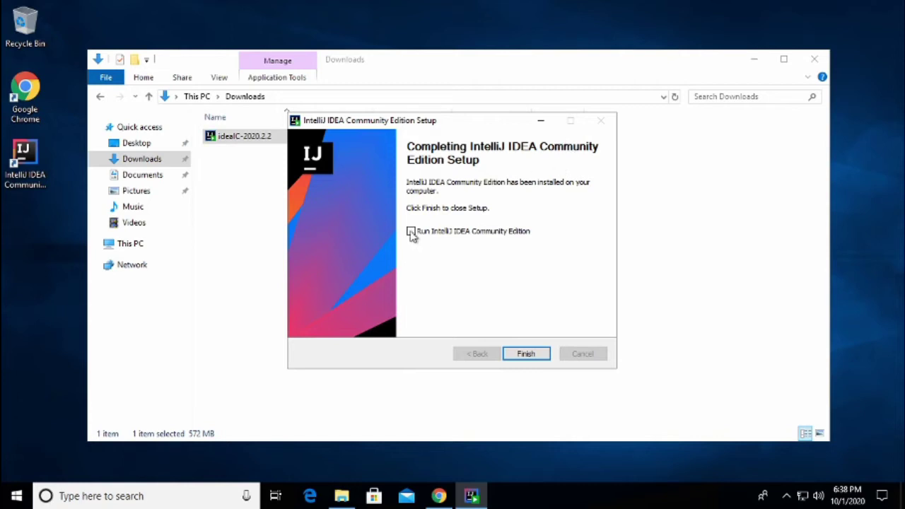
click(530, 349)
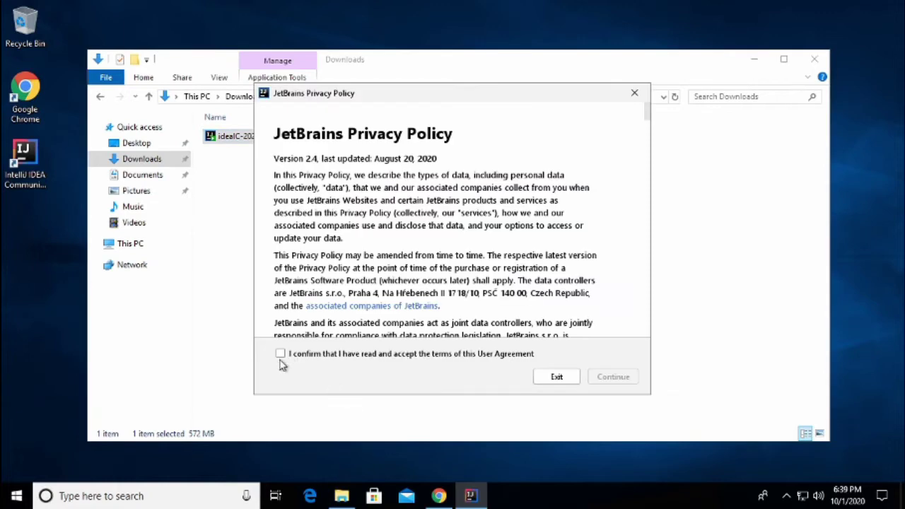
Accept the terms of the JetBrains user agreement and decline to send anonymous statistics.
click(280, 357)
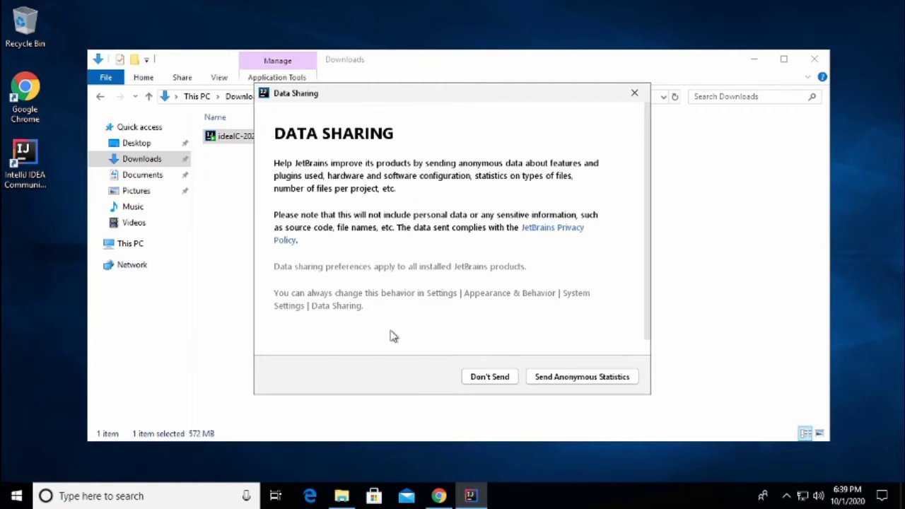
click(493, 378)
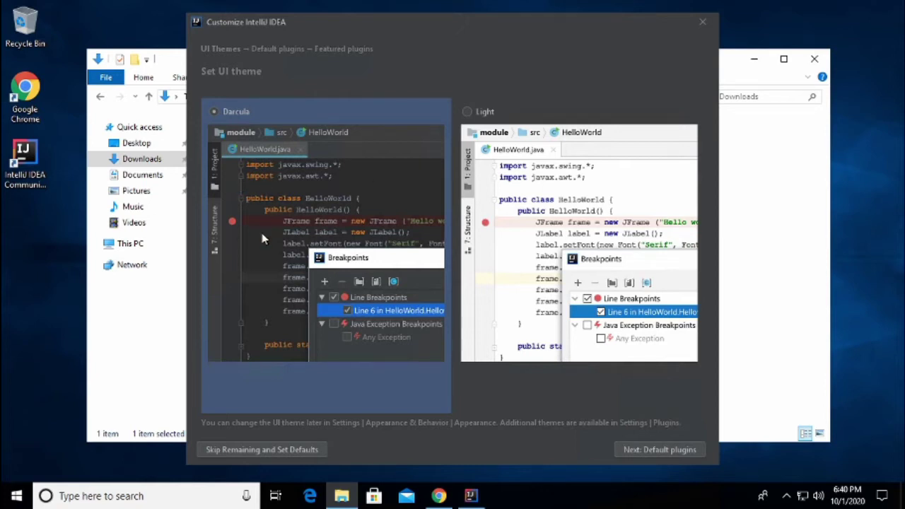
Choose the Light UI theme and continue to the default plugins.
click(472, 111)
click(466, 113)
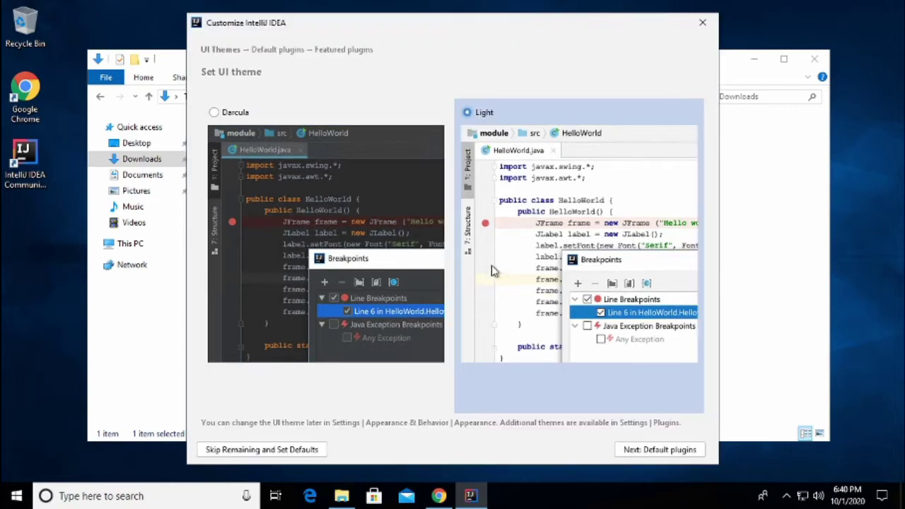
click(654, 453)
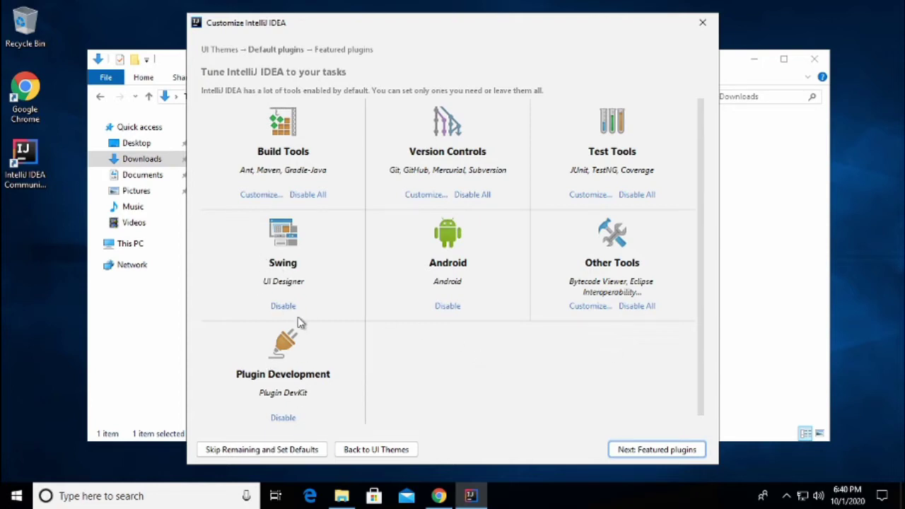
Keep all default plugins and start using IntelliJ IDEA without installing any featured plugin.
click(667, 450)
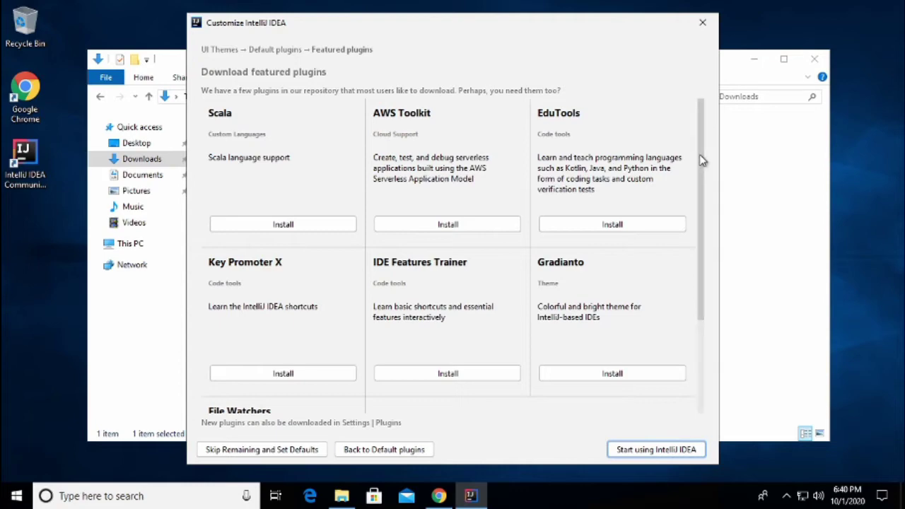
scroll(693, 226, down, 3)
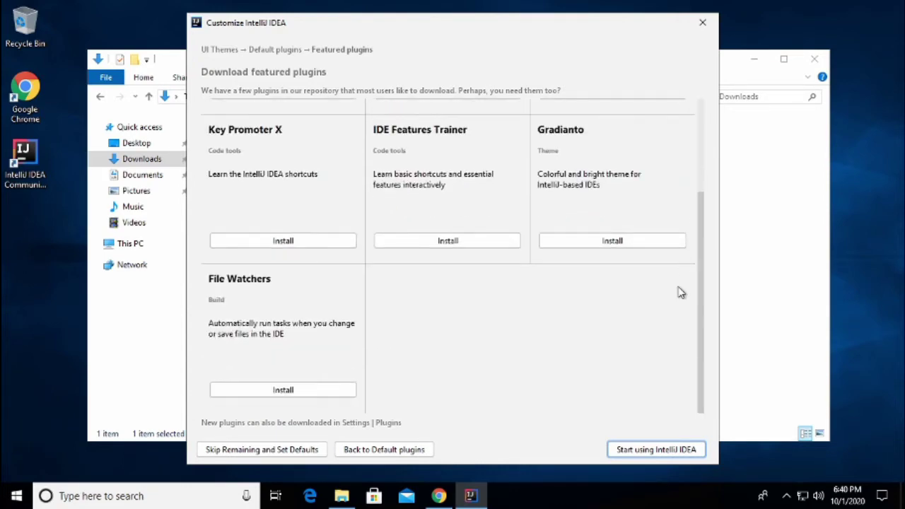
scroll(691, 163, up, 3)
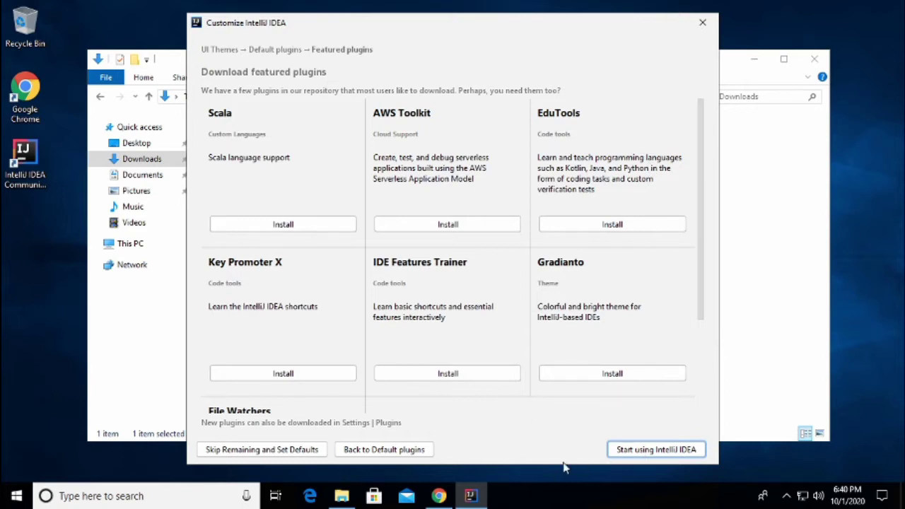
key(Return)
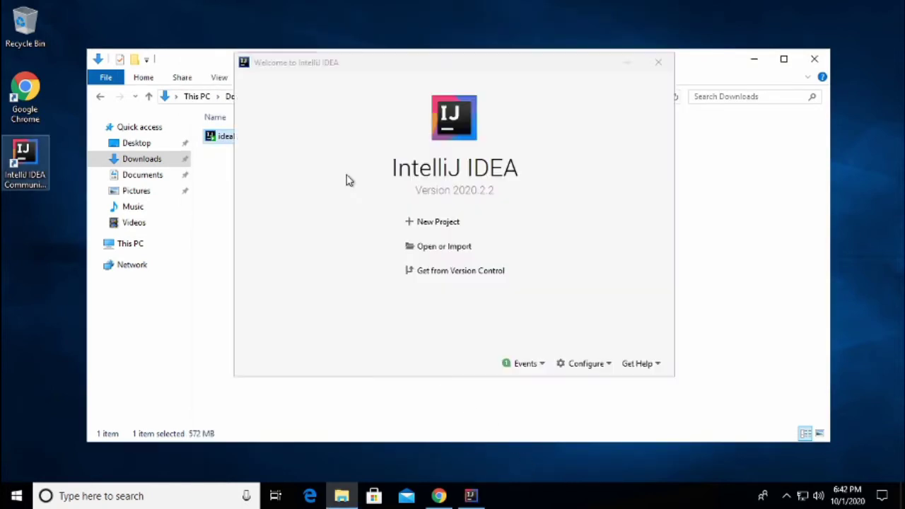
Start a new Java project and download the Oracle OpenJDK version 15 to its default location.
click(413, 225)
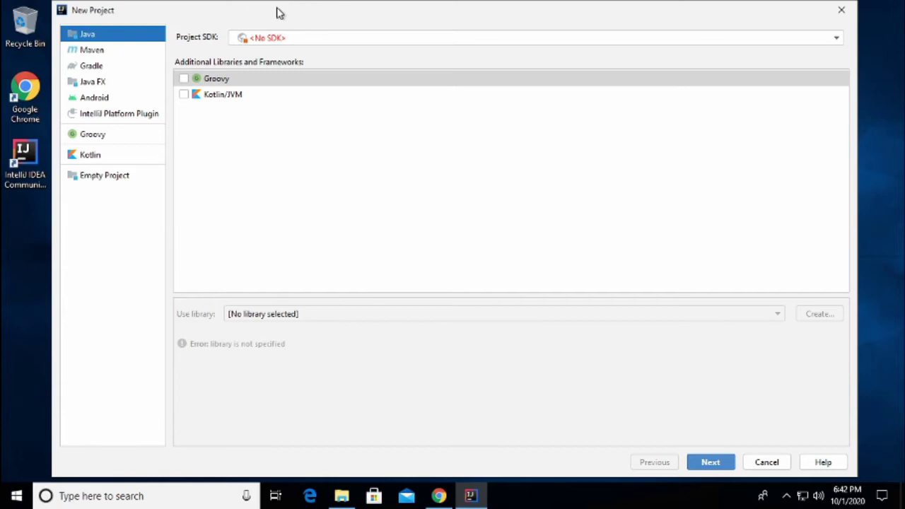
drag(276, 12, 249, 12)
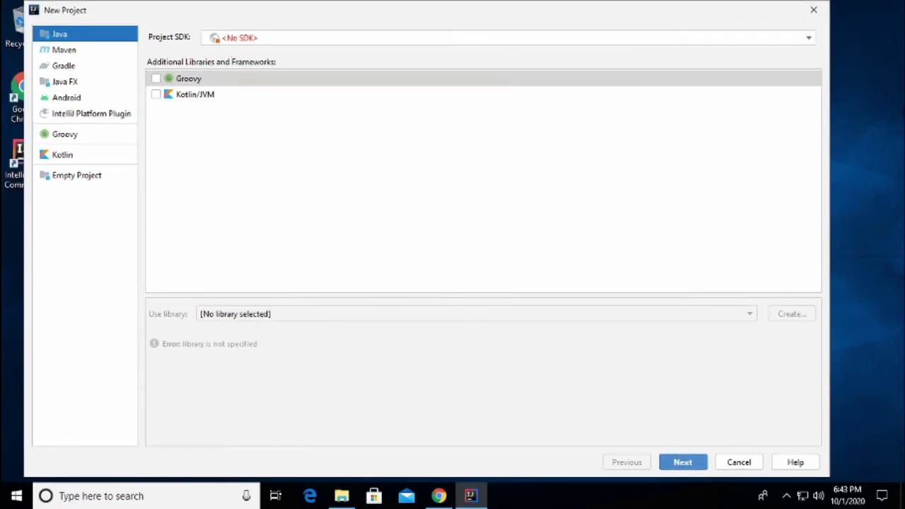
click(809, 39)
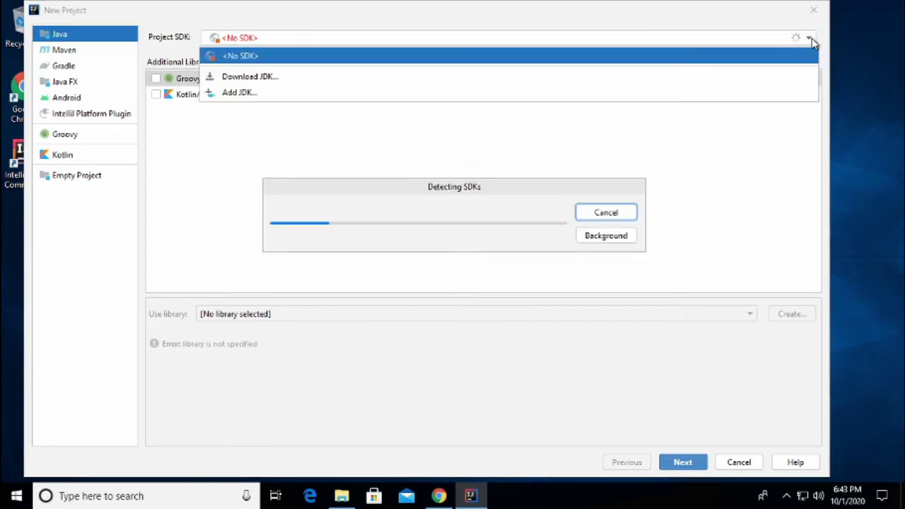
click(275, 83)
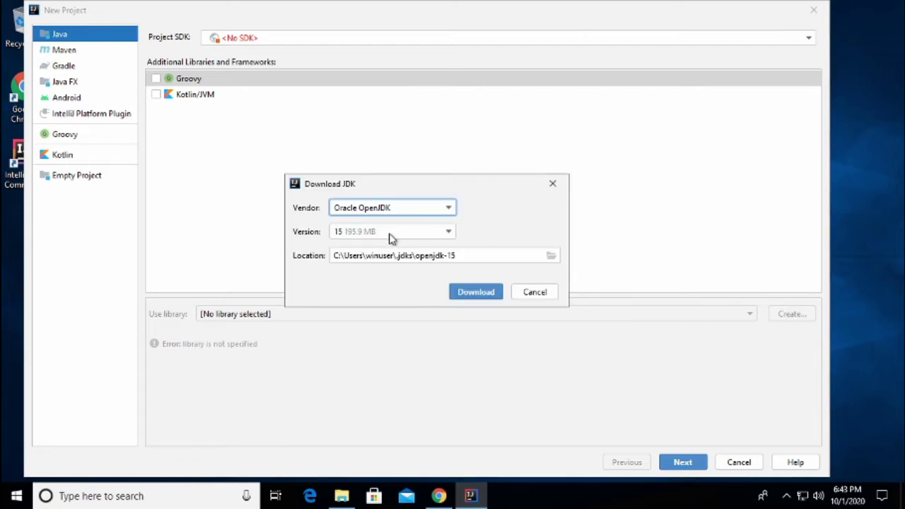
click(467, 294)
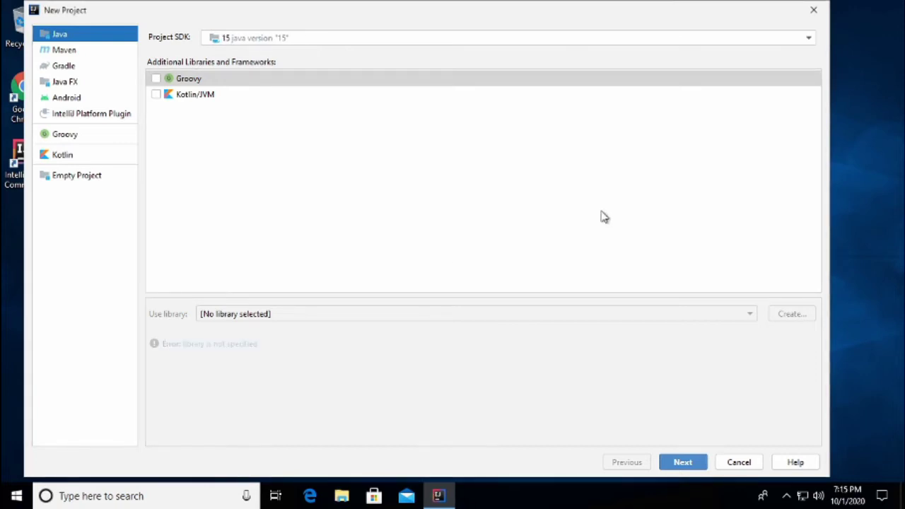
Set the project SDK to 15 (java version "15") and continue without additional libraries or a project template.
click(317, 41)
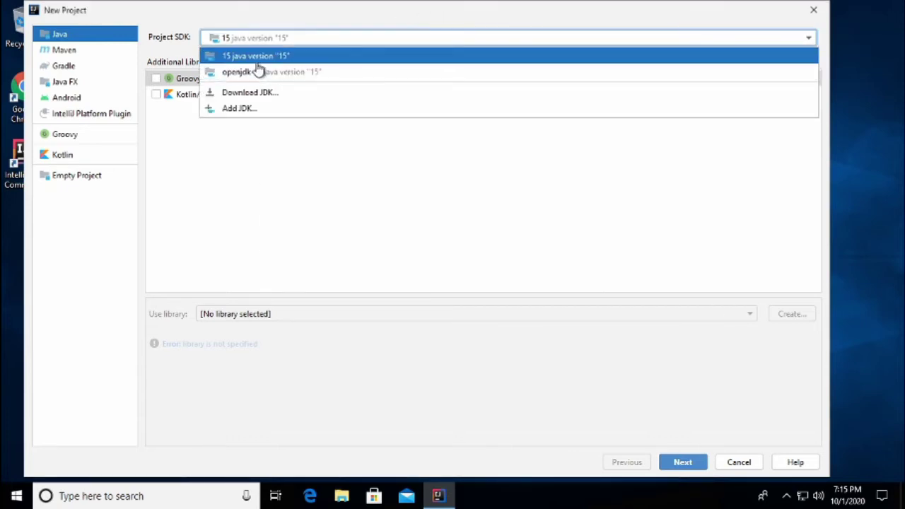
click(258, 56)
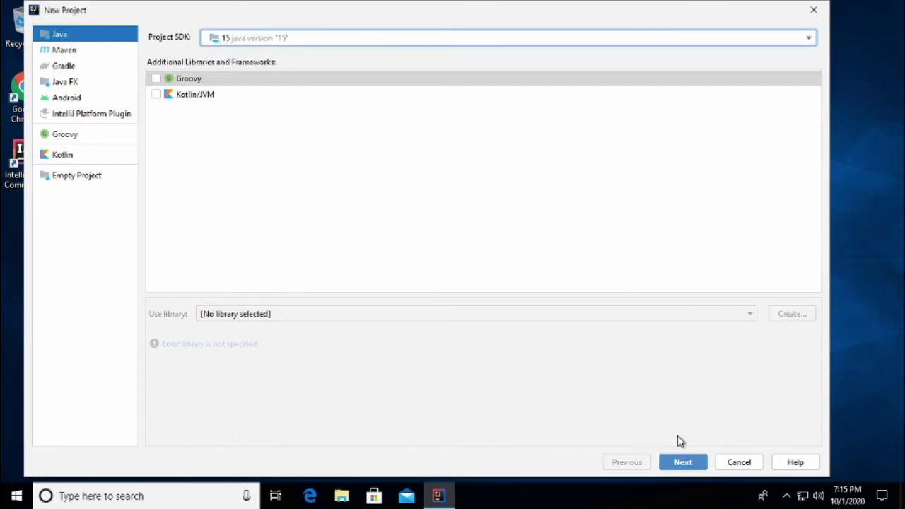
click(682, 462)
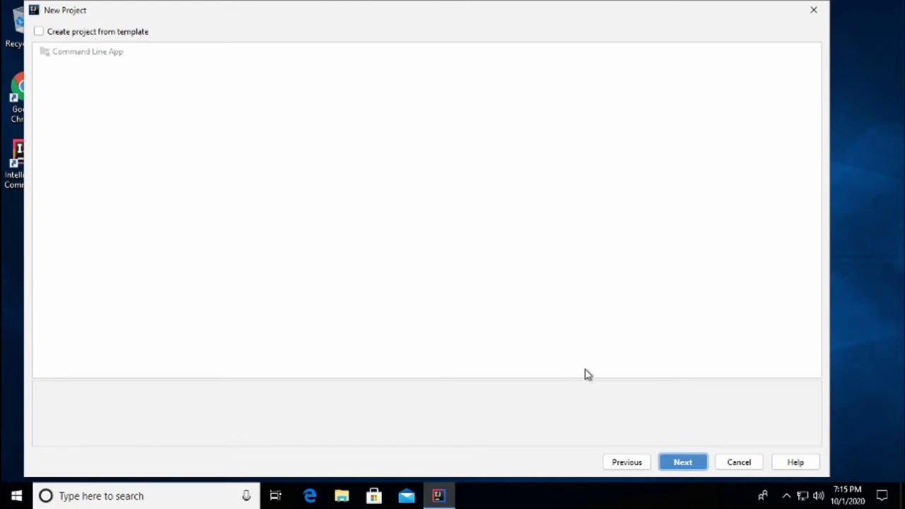
click(689, 463)
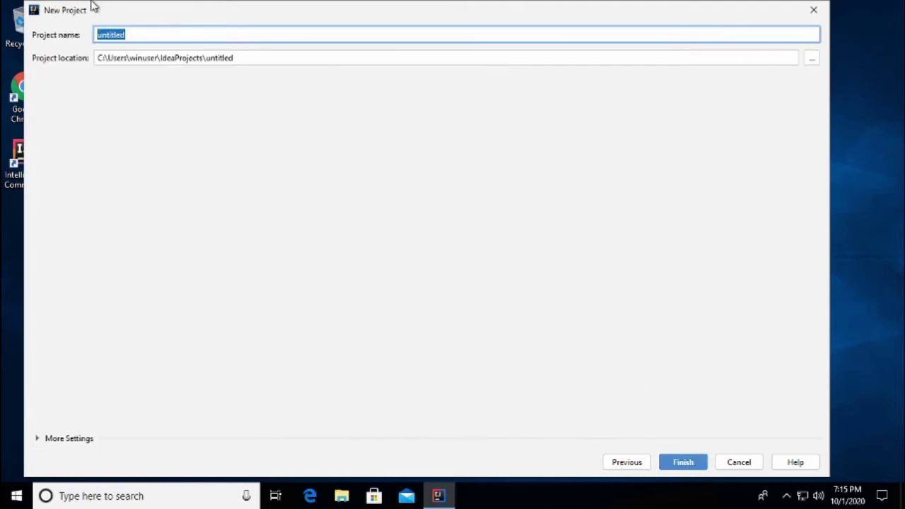
Name the project "java" and create it in the default IdeaProjects location.
key(BackSpace)
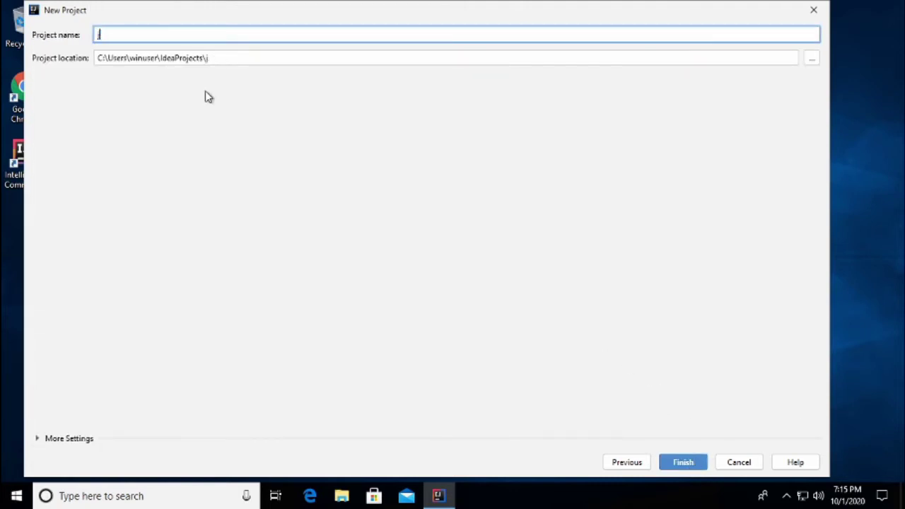
text(java)
click(679, 462)
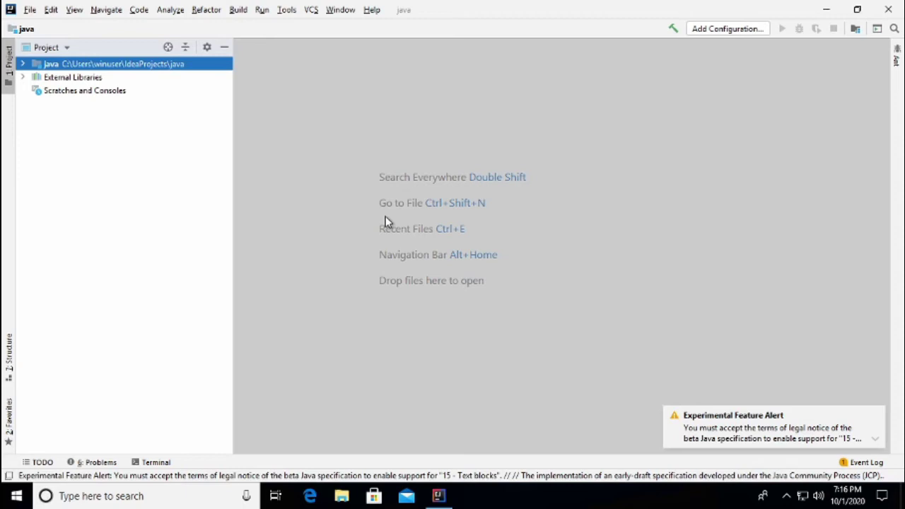
Create a package named "javaOne" in the src folder of the java project.
click(23, 64)
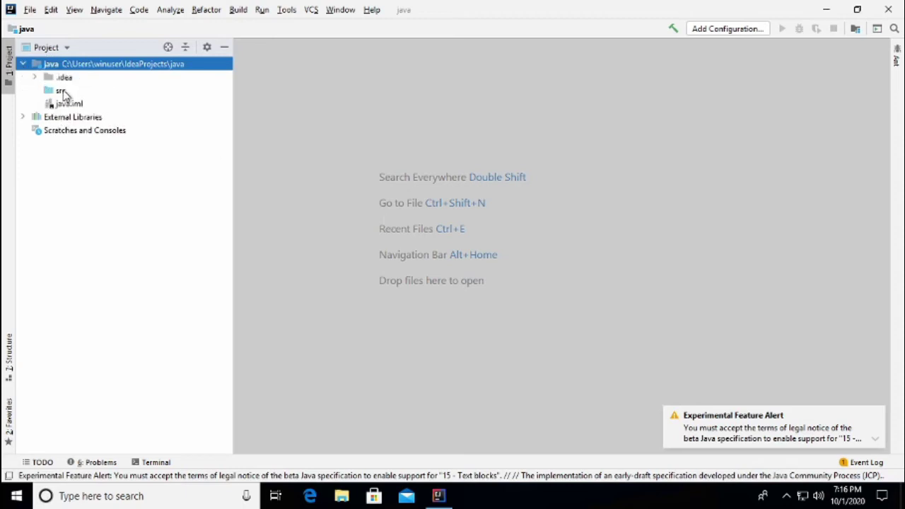
click(62, 92)
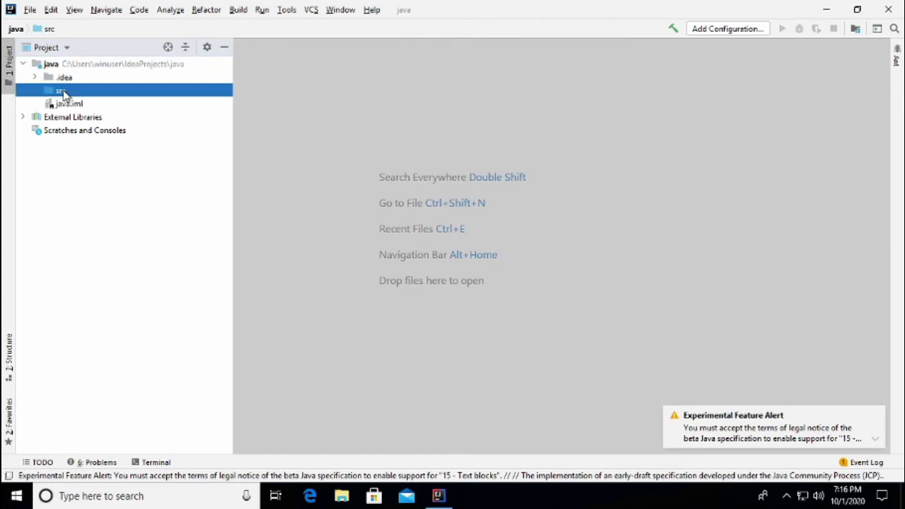
right_click(63, 94)
mouse_move(90, 99)
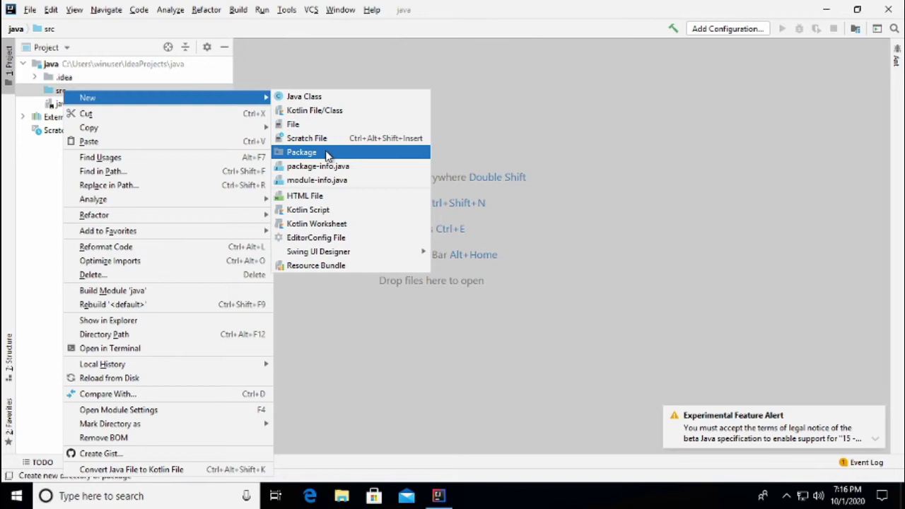
click(327, 154)
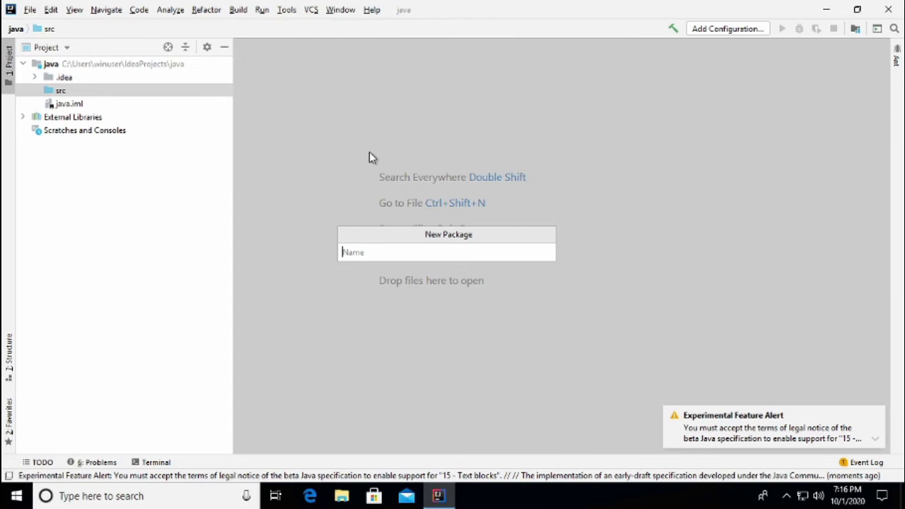
text(javaone)
key(Left)
key(Left)
key(BackSpace)
text(O)
key(Return)
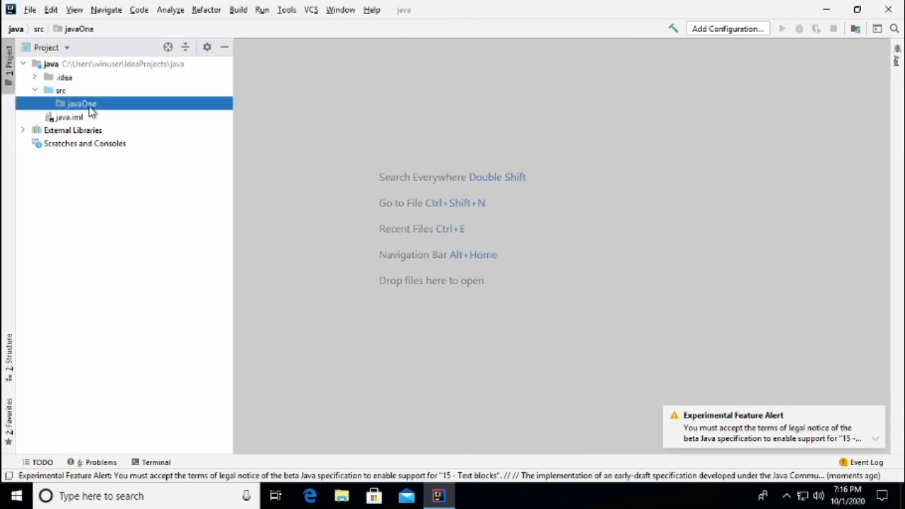
Create a Java class named "test" in the javaOne package.
right_click(90, 106)
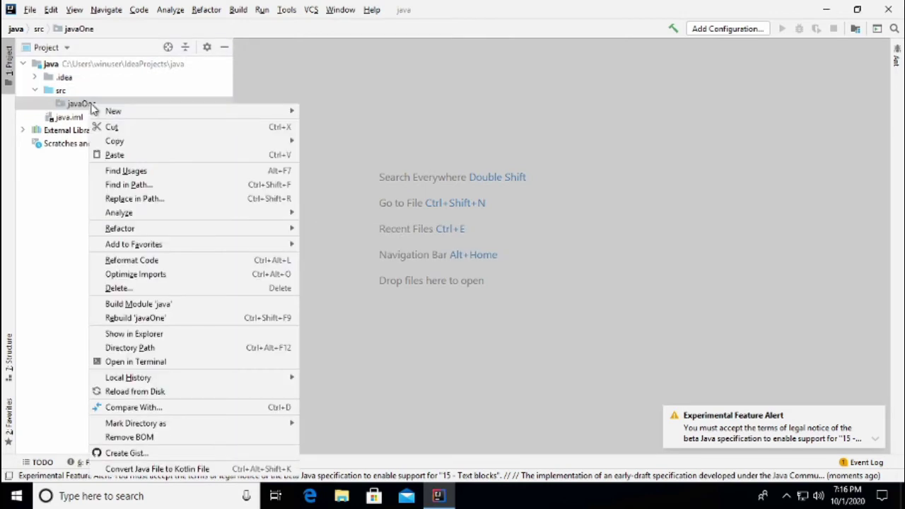
mouse_move(114, 111)
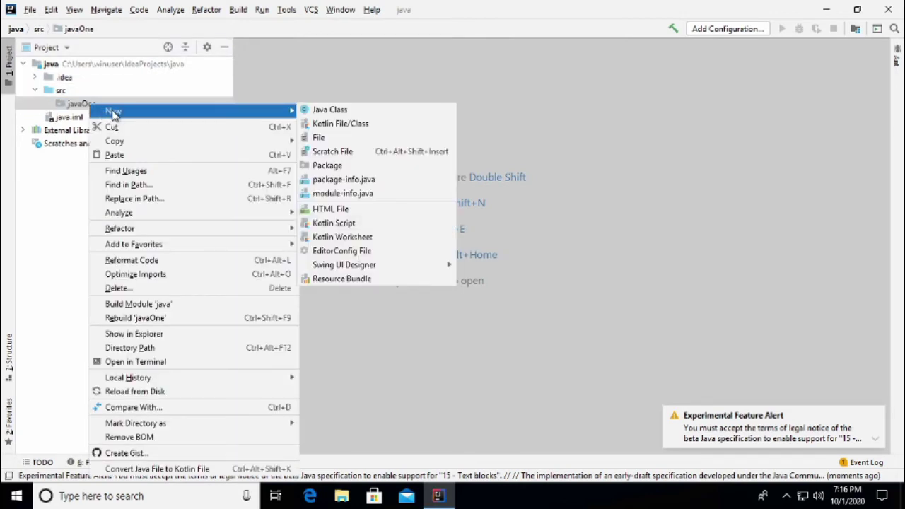
click(325, 111)
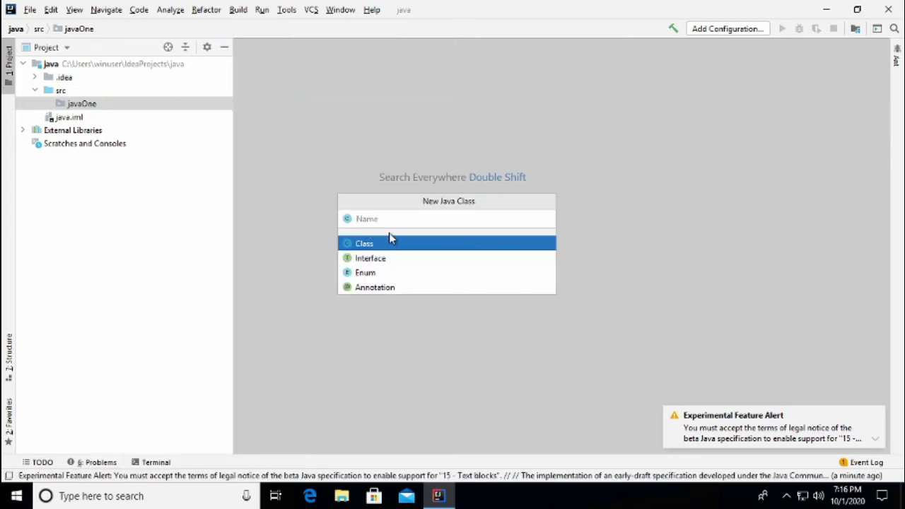
text(te)
text(s)
key(BackSpace)
text(es)
key(Return)
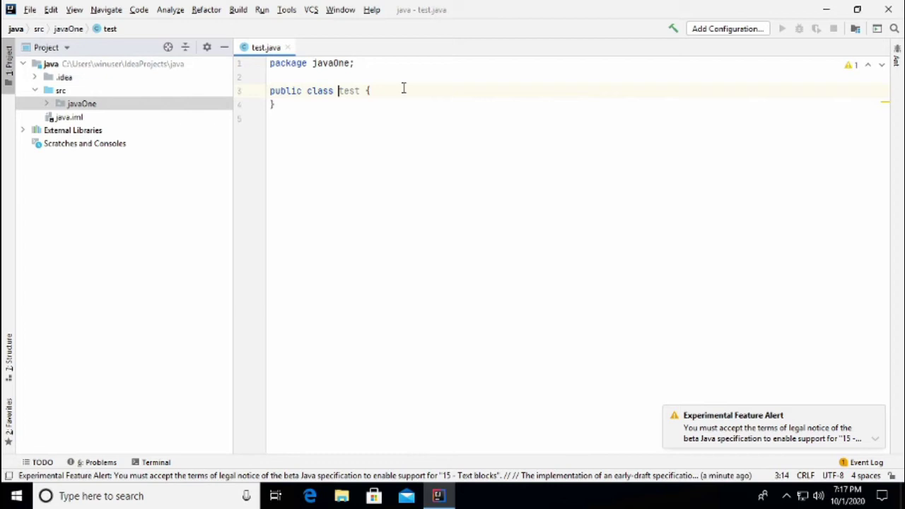
Add a main() method declaration inside the test class using code completion.
click(404, 87)
key(Return)
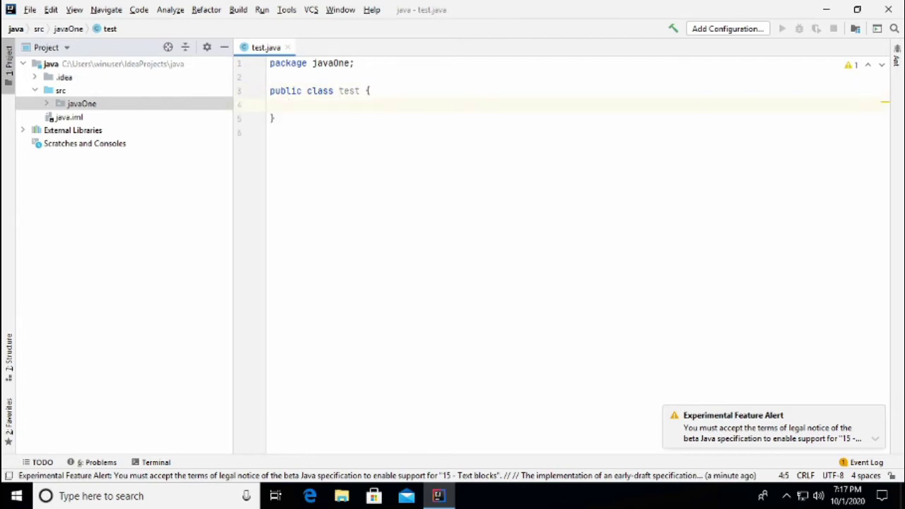
text(main)
key(ctrl+space)
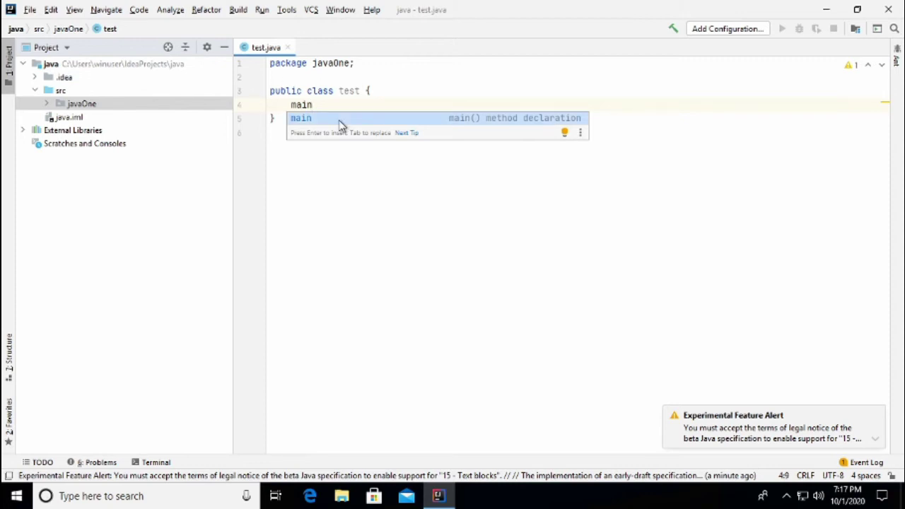
click(446, 120)
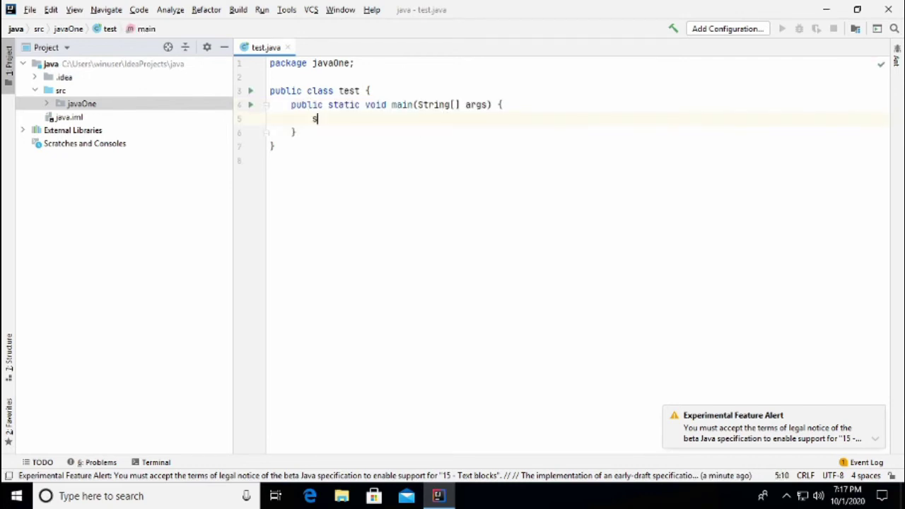
Add a System.out.println statement to the main method that prints "hello world!".
text(sout)
key(Return)
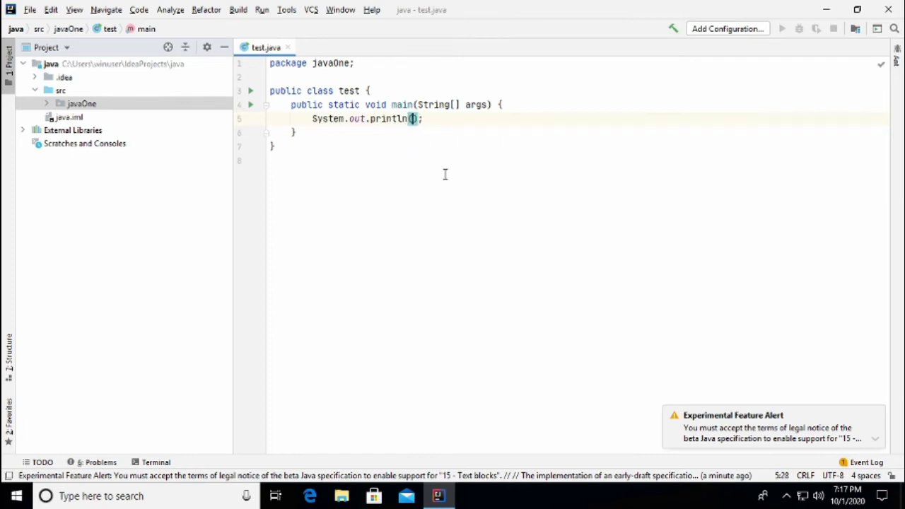
text(")
text(he)
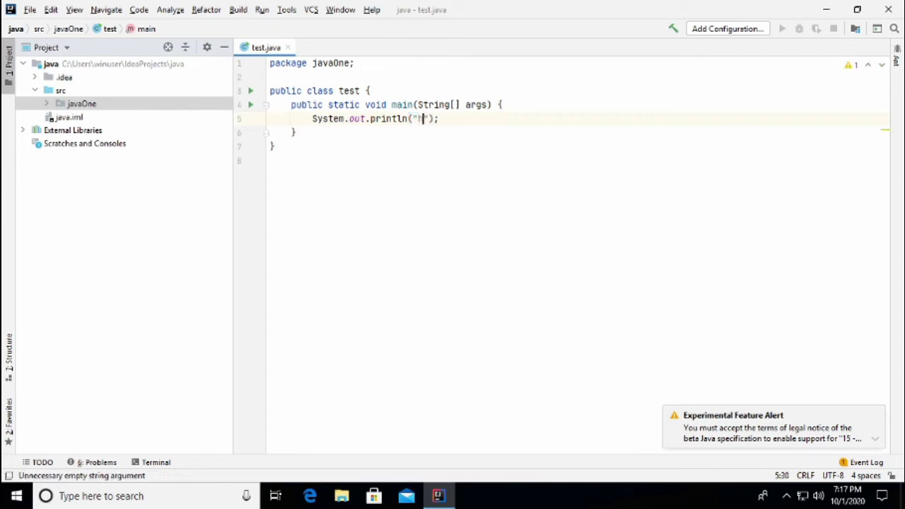
text(llo wo)
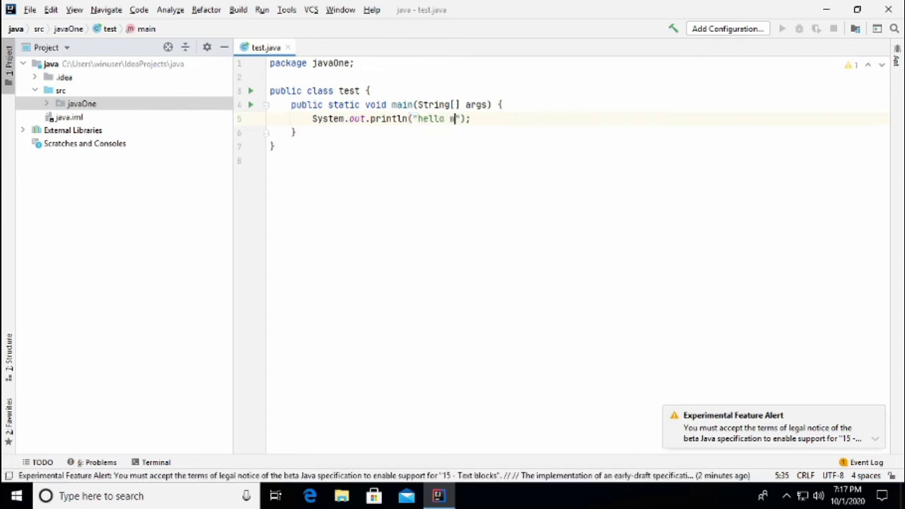
text(rld!)
Run the main method of the test class.
click(251, 106)
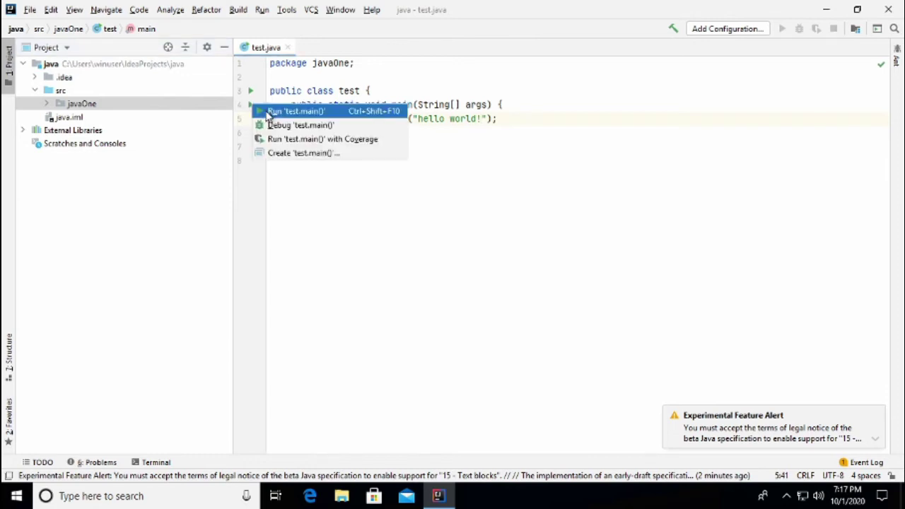
click(269, 111)
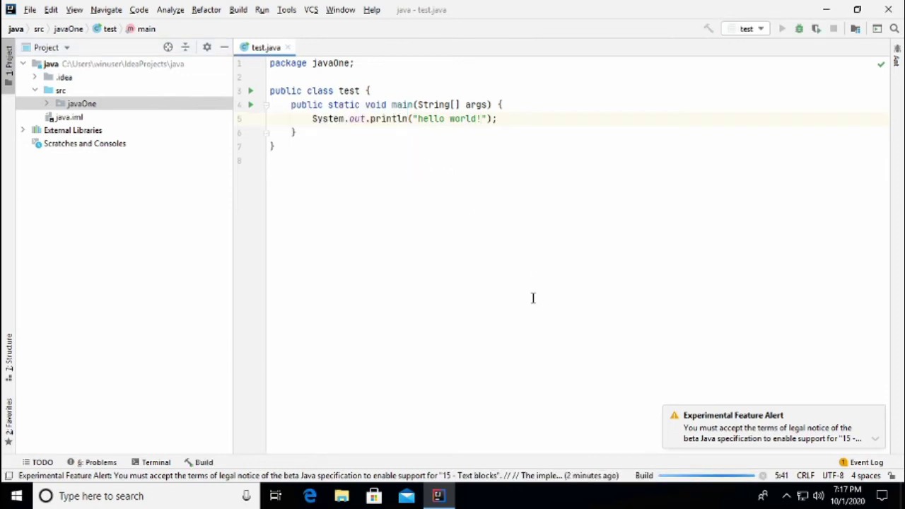